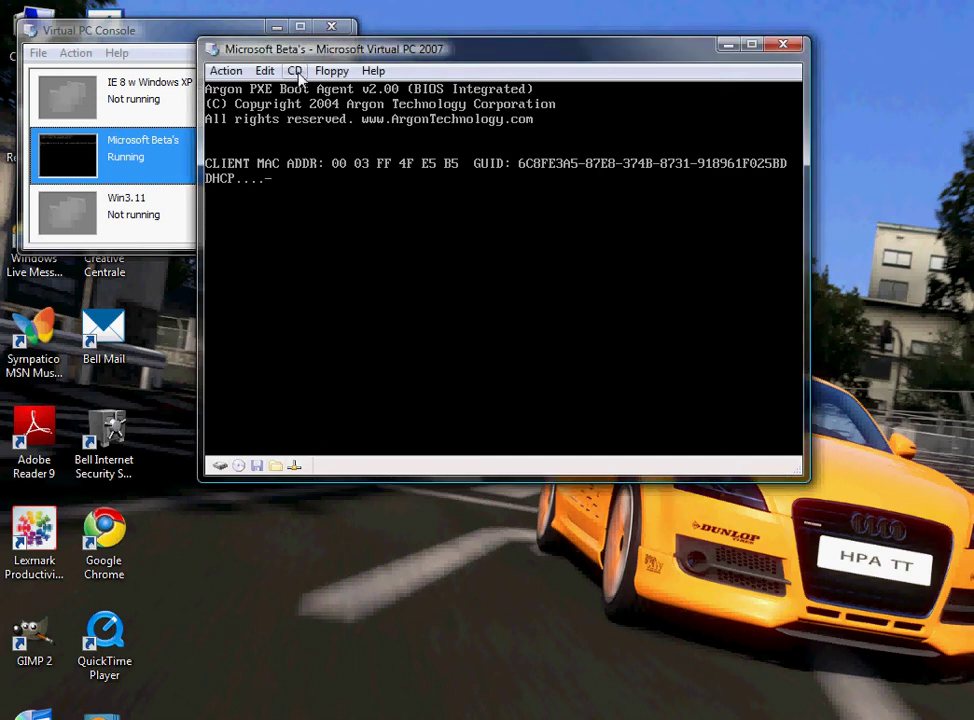
Step: Start capturing a CD image and browse to the D: drive, checking both Downloads folders
left_click(268, 72)
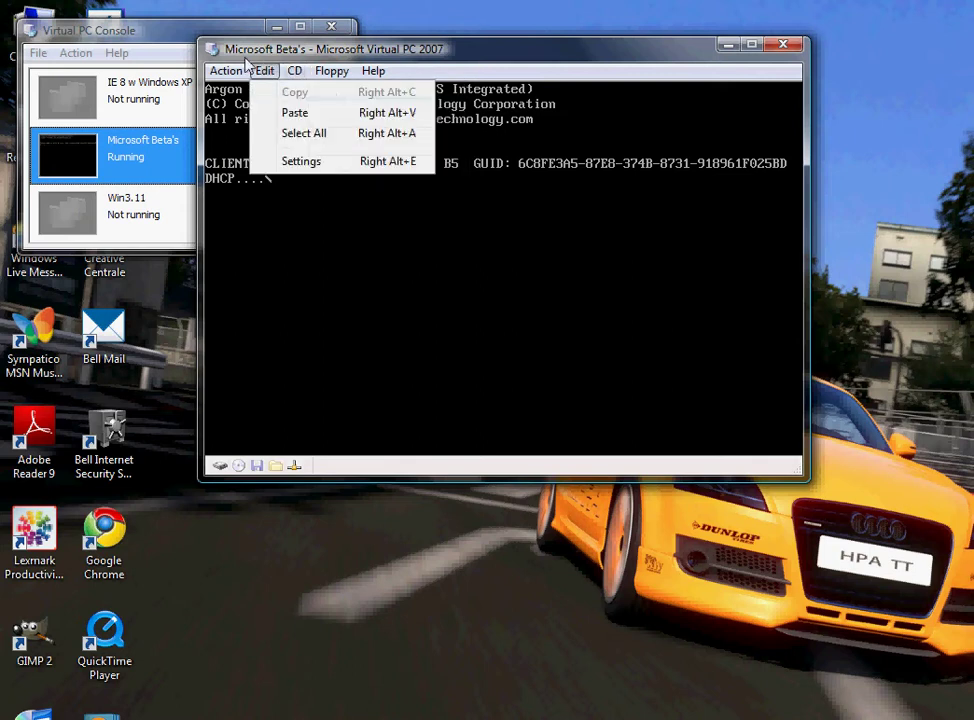
mouse_move(220, 78)
mouse_move(297, 76)
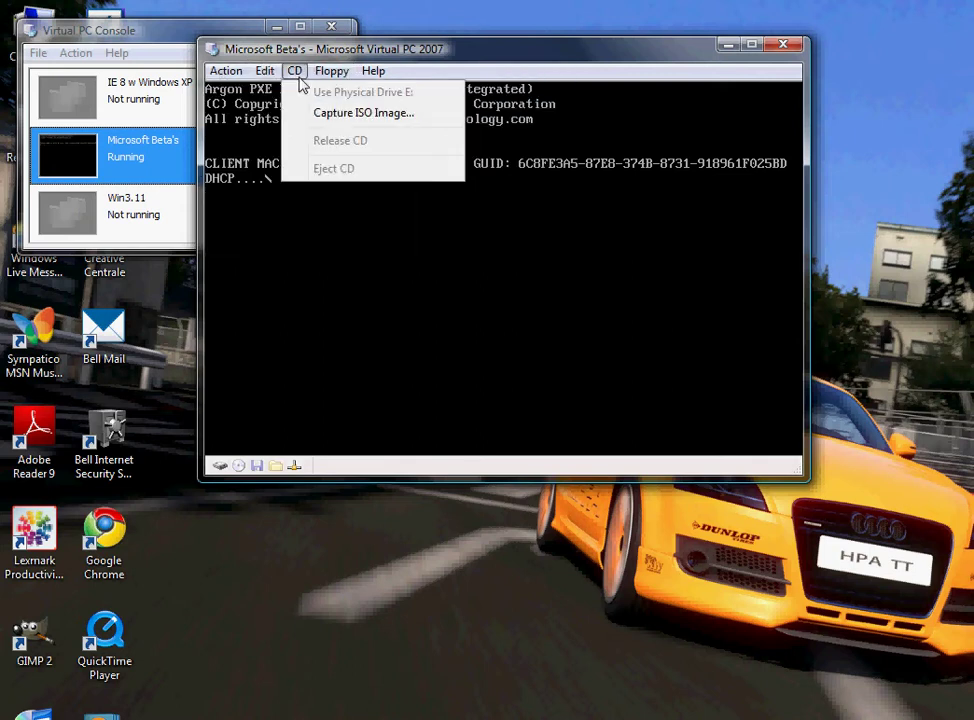
left_click(338, 114)
left_click(571, 109)
left_click(478, 201)
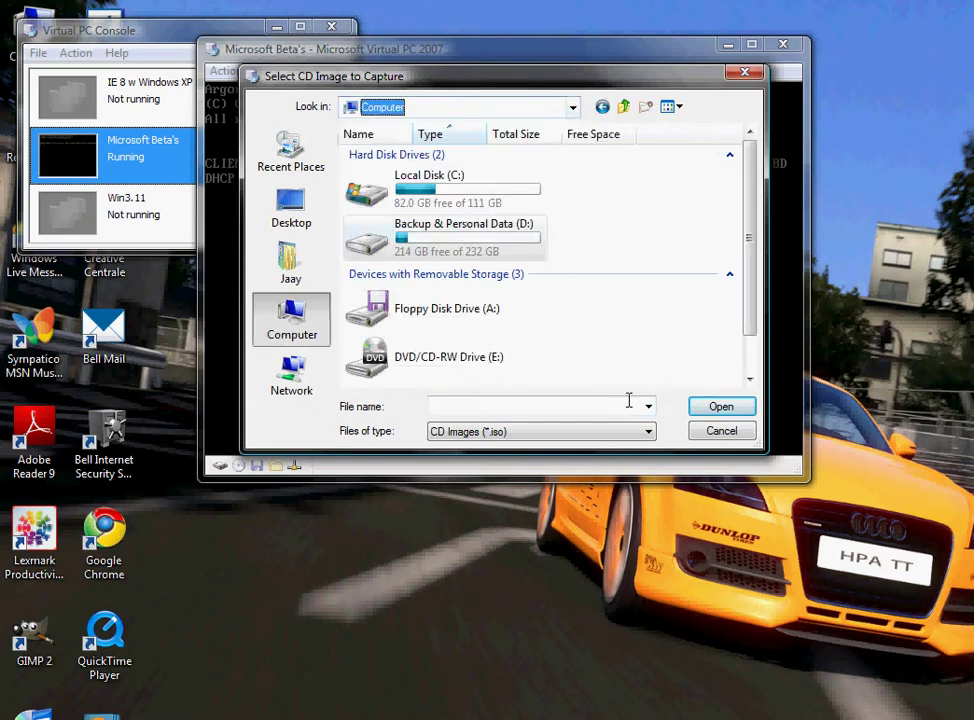
double_click(515, 252)
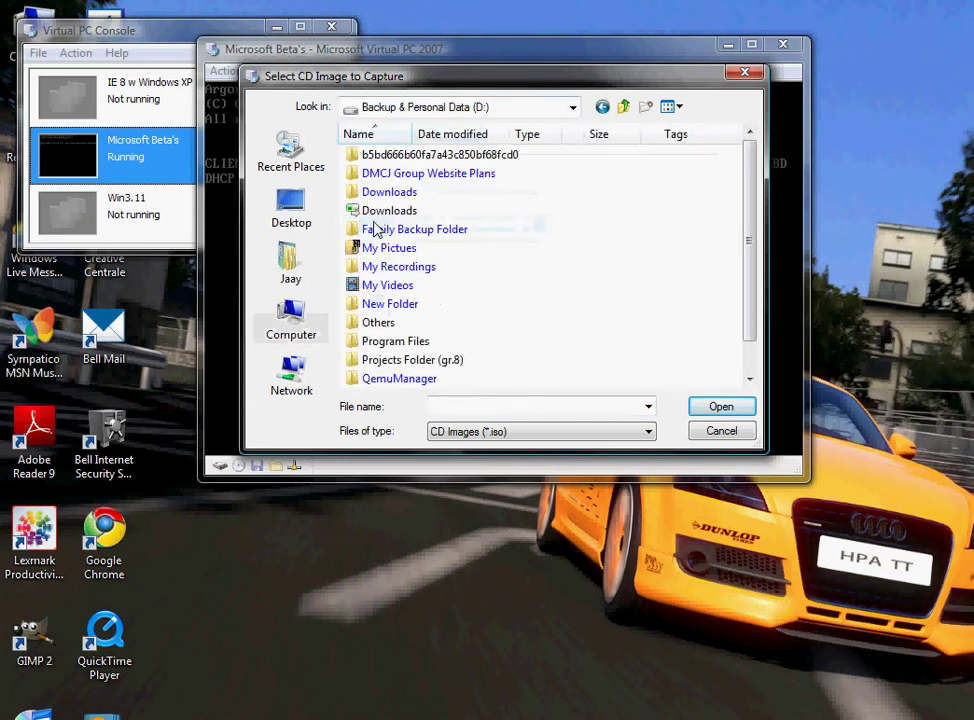
double_click(386, 211)
key("BackSpace")
double_click(406, 193)
key("BackSpace")
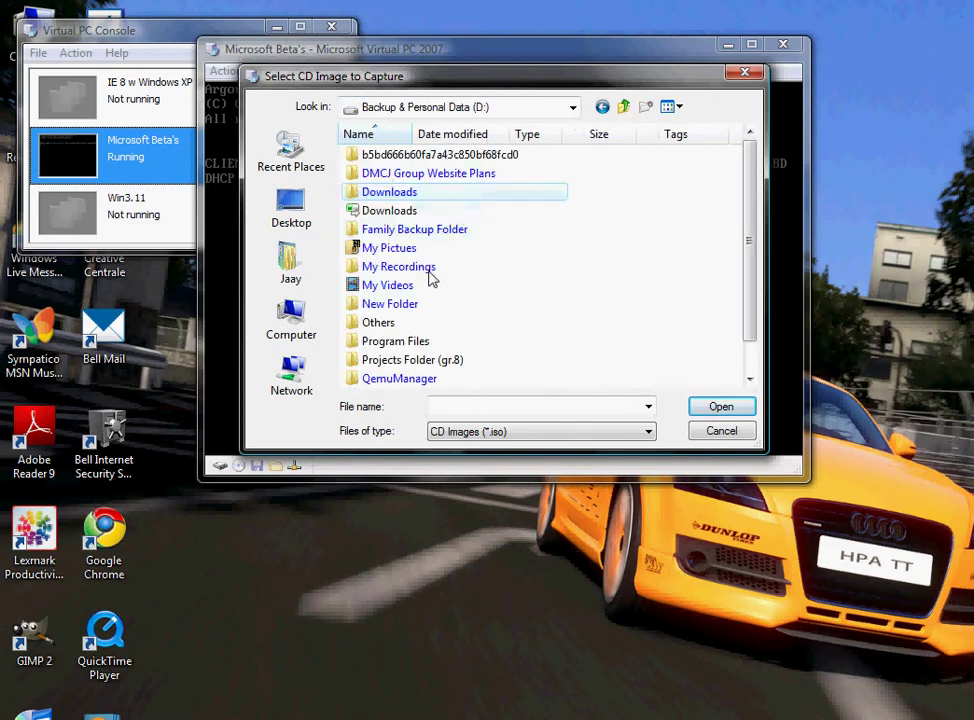
Step: Load DOS6.22_bootdisk from D:\Others\Virtual PC as the CD and reset the machine
double_click(433, 325)
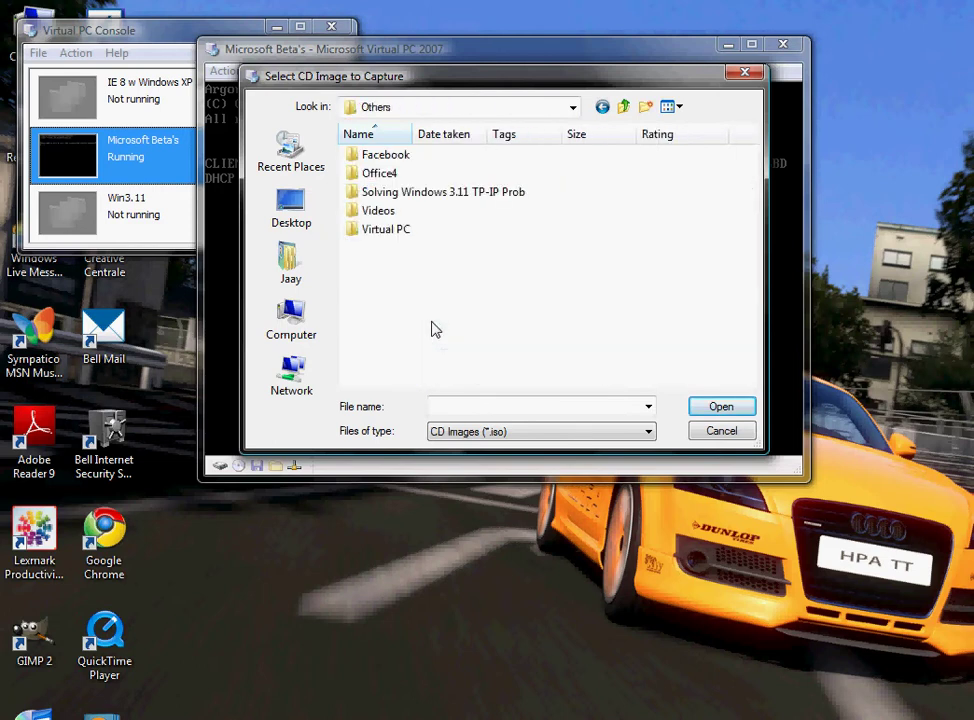
double_click(461, 232)
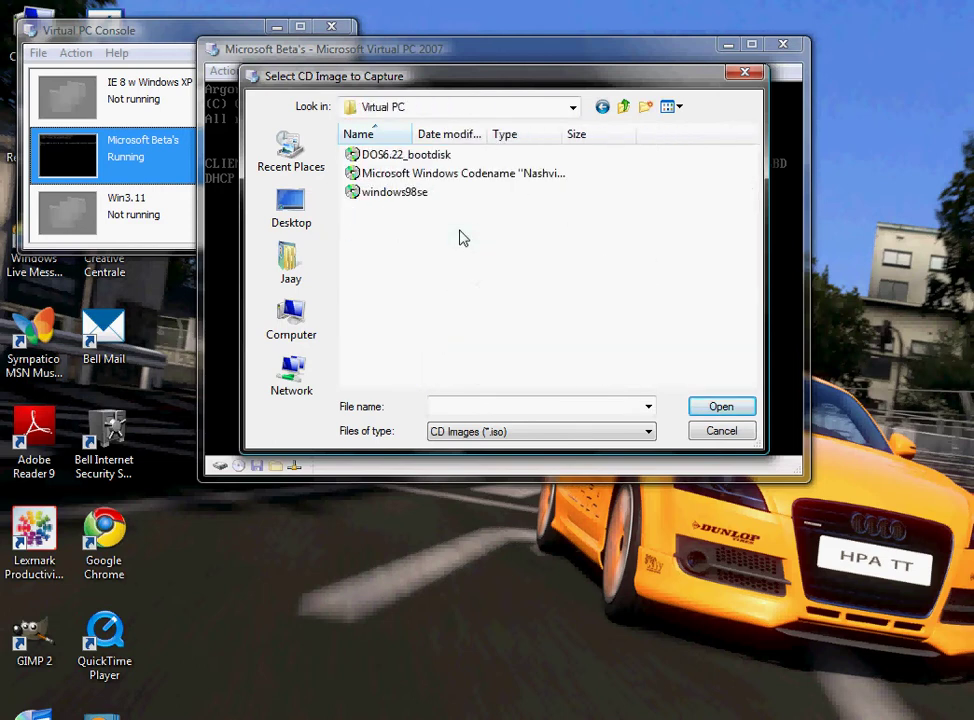
double_click(390, 156)
left_click(226, 70)
left_click(262, 123)
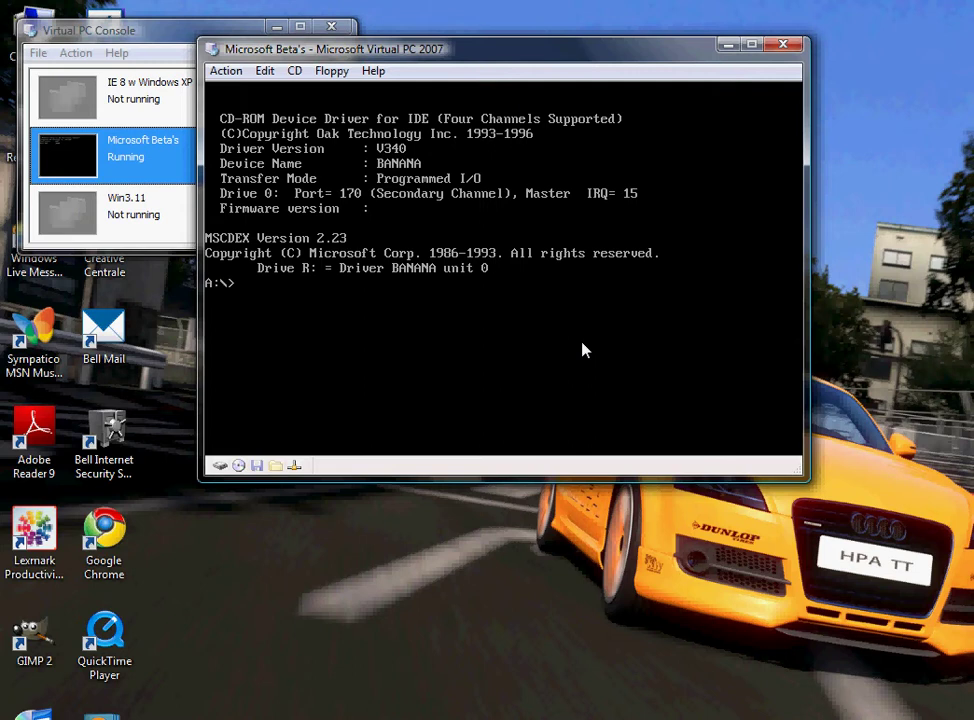
Step: Switch to R: and run fdisk to create a maximum-size primary DOS partition
type("R:\\")
key("Return")
type("fidks")
key("Return")
type("fdisk")
key("Return")
key("Return")
key("Return")
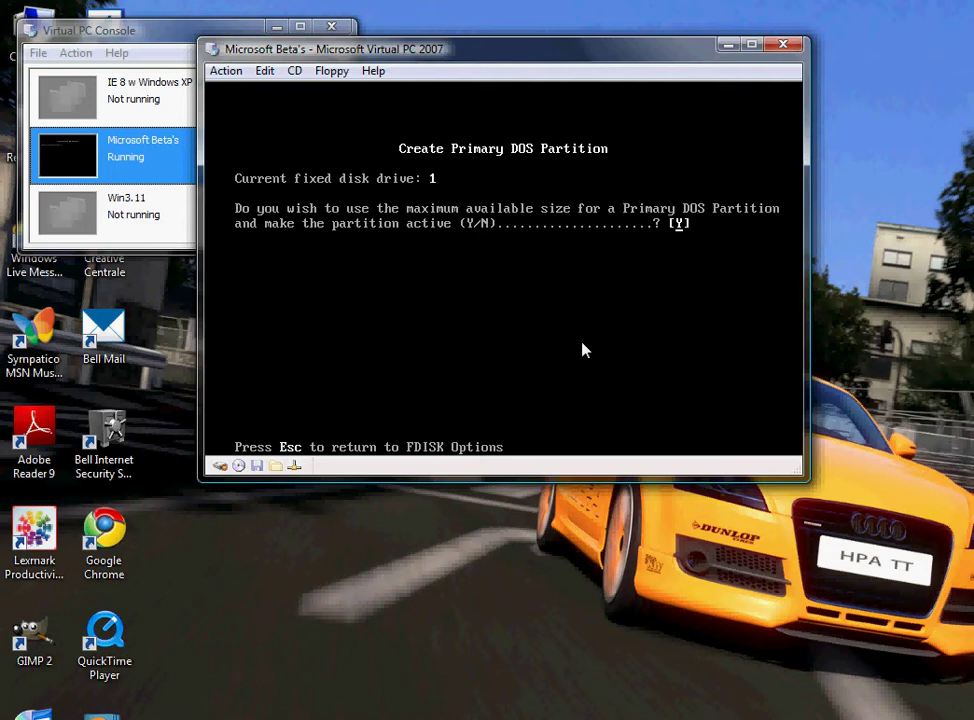
key("Return")
key("Return")
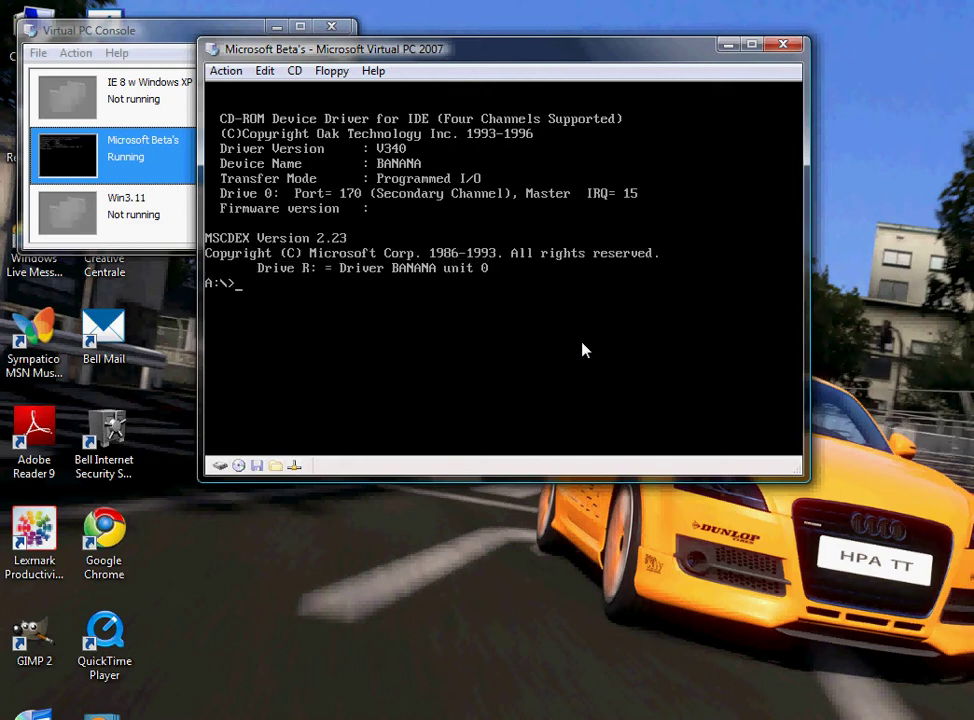
Step: From R:, run format C: /s, confirm with y, and leave the volume label blank
type("R:\\")
key("Return")
type("format ")
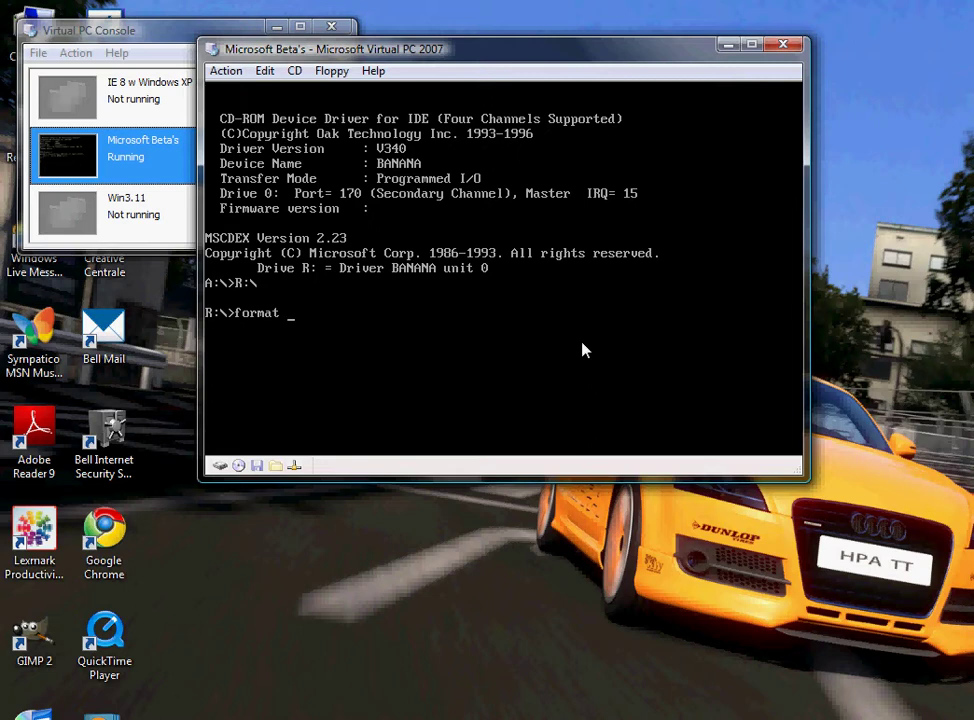
type("C: /s")
key("Return")
type("y")
key("Return")
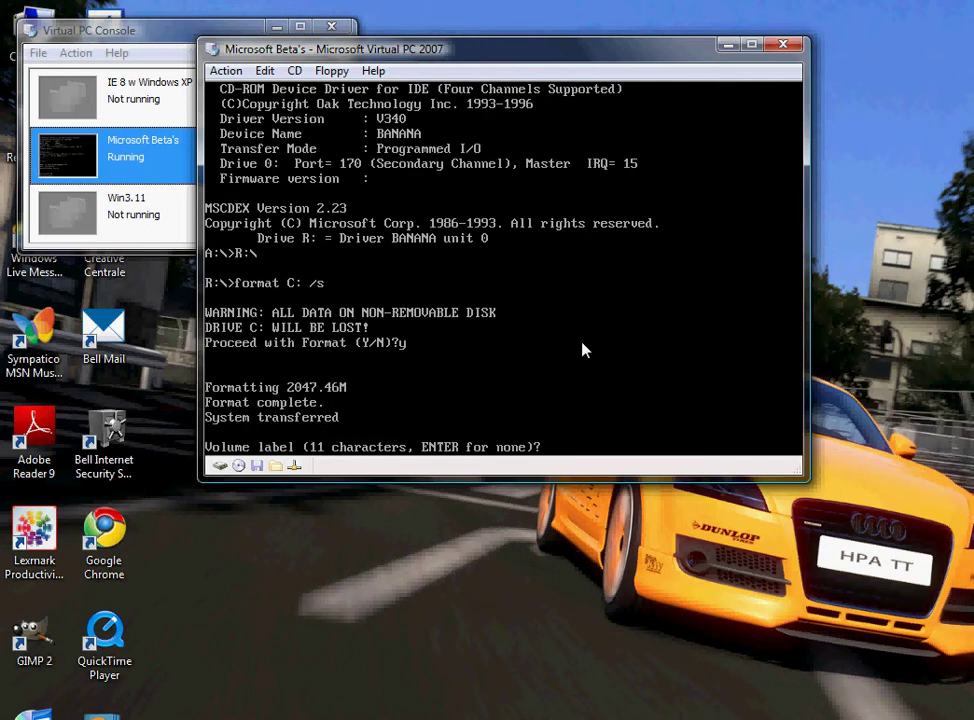
key("Return")
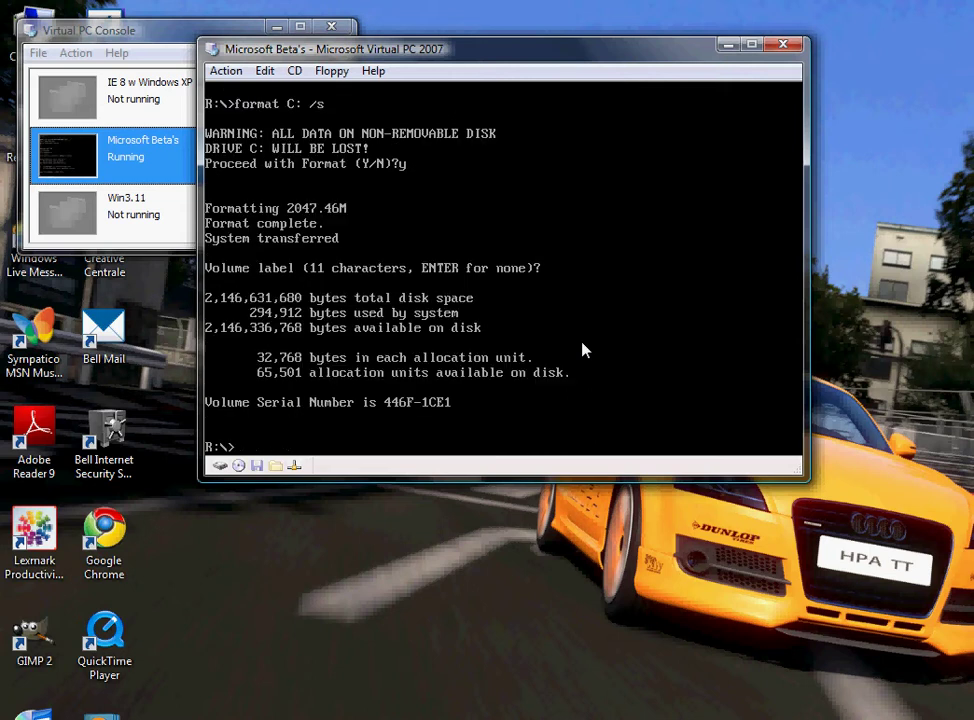
Step: Run copy *.* C:\ from R: and answer y to overwrite COMMAND.COM and DRVSPACE.BIN
type("copy *.* C\\")
key("Return")
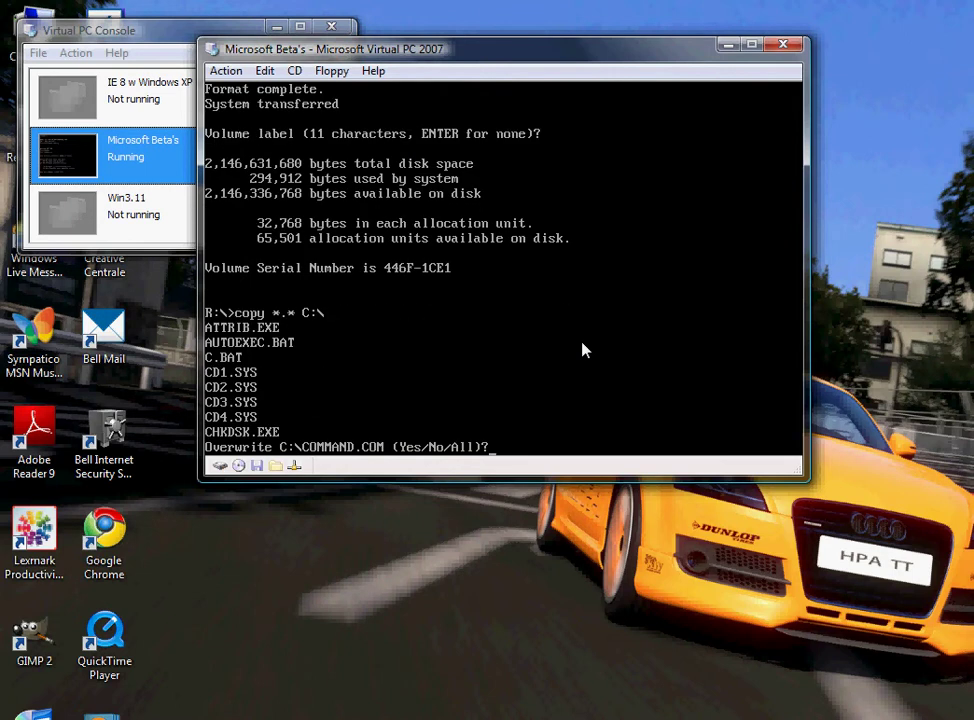
type("y")
key("Return")
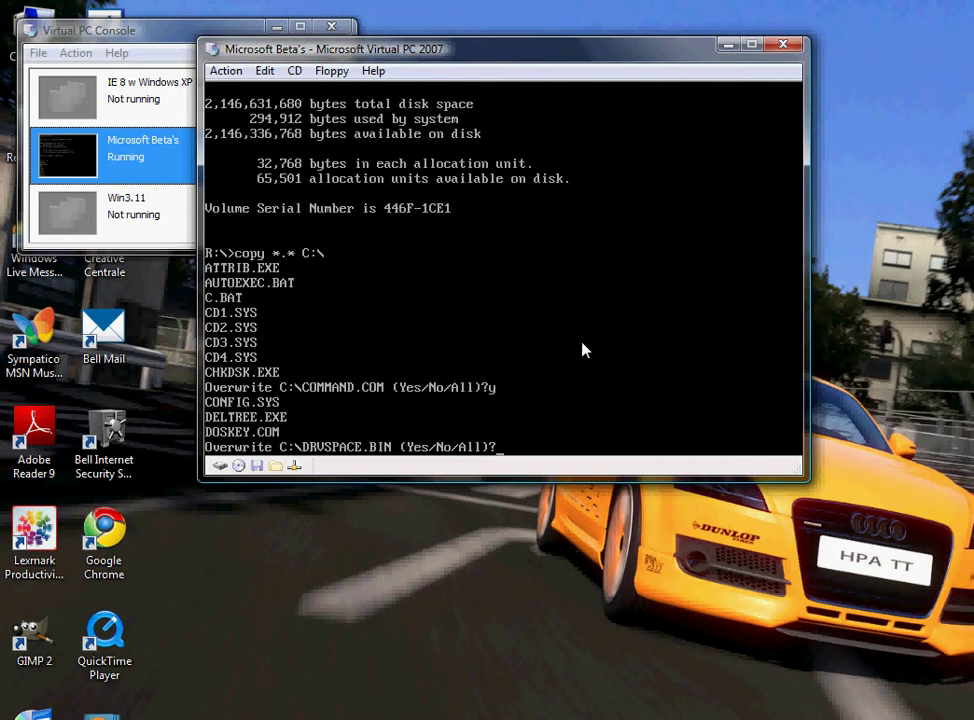
type("y")
key("Return")
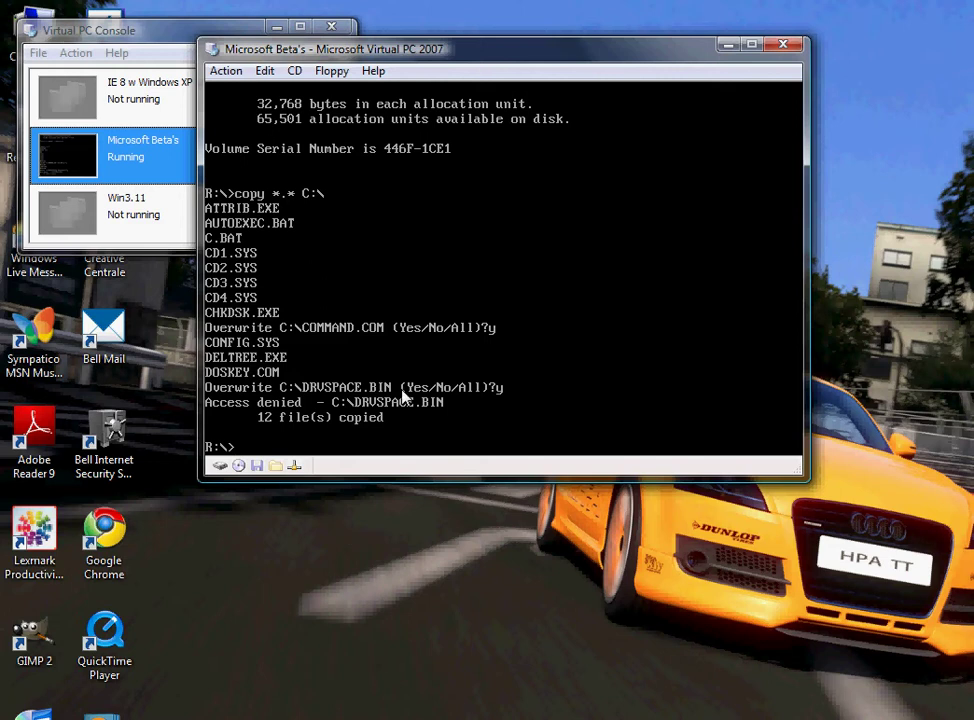
Step: Start capturing a new CD image and browse to the user's personal folder
left_click(294, 71)
left_click(350, 111)
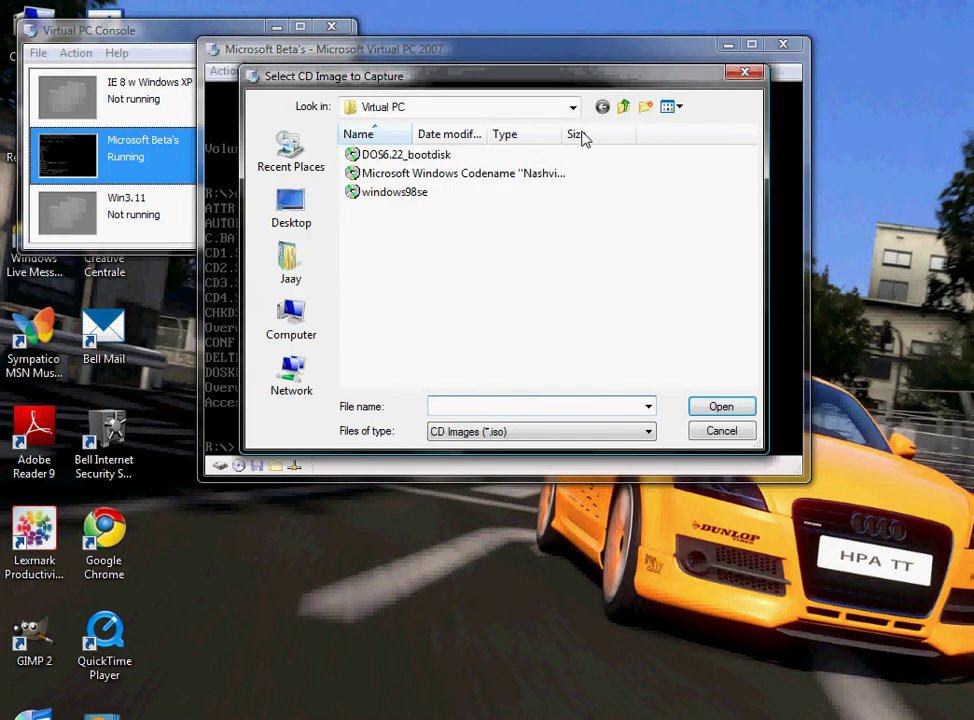
left_click(573, 106)
left_click(305, 274)
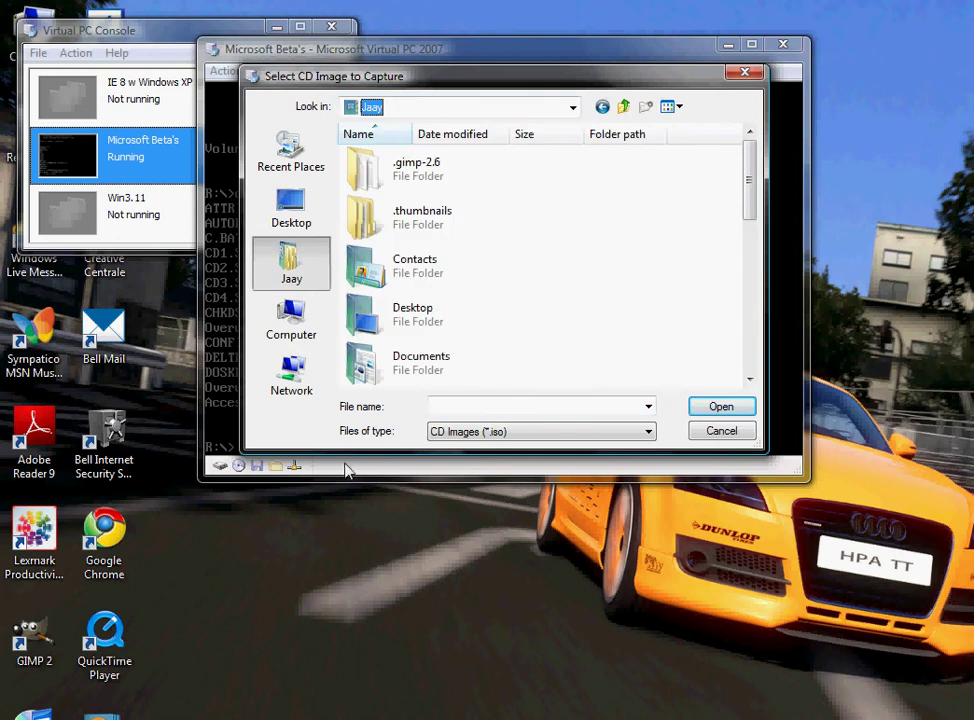
scroll(604, 324, "down", 2)
scroll(482, 290, "down", 2)
scroll(482, 290, "up", 2)
double_click(443, 198)
key("BackSpace")
Step: Open Documents\Downloads and capture the Windows 2000 NT 5.0 ISO as the CD
scroll(415, 260, "down", 4)
scroll(445, 311, "up", 4)
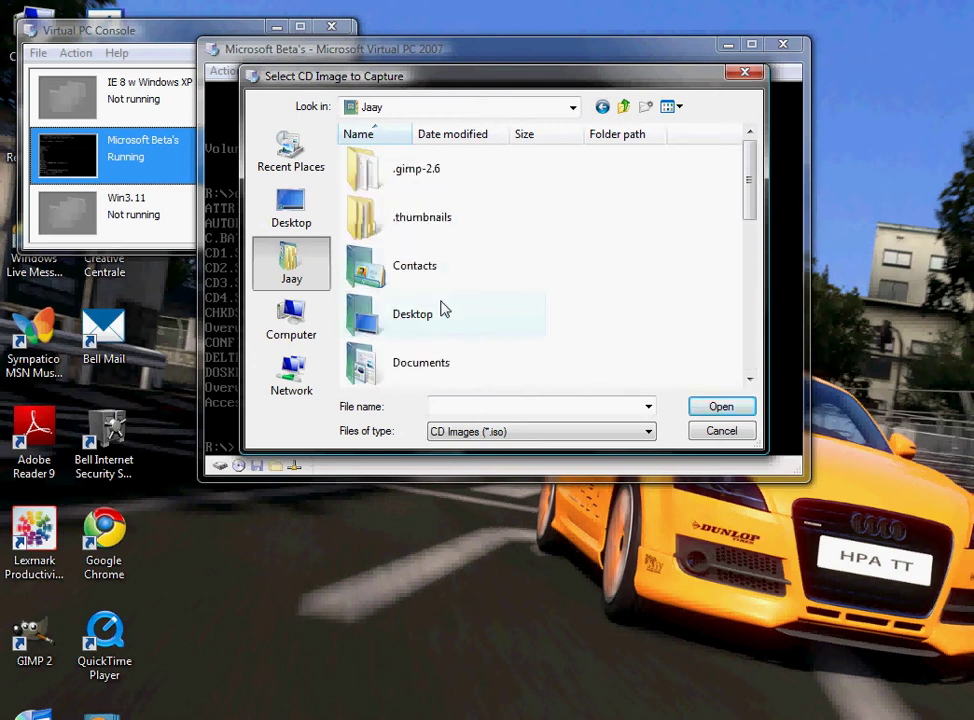
double_click(440, 358)
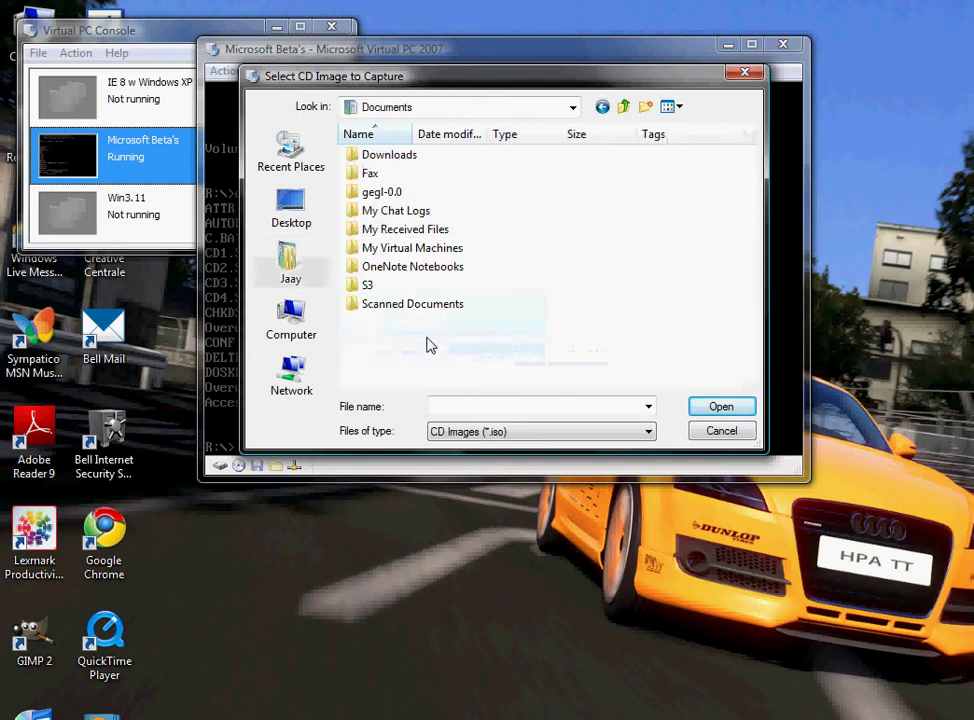
double_click(424, 158)
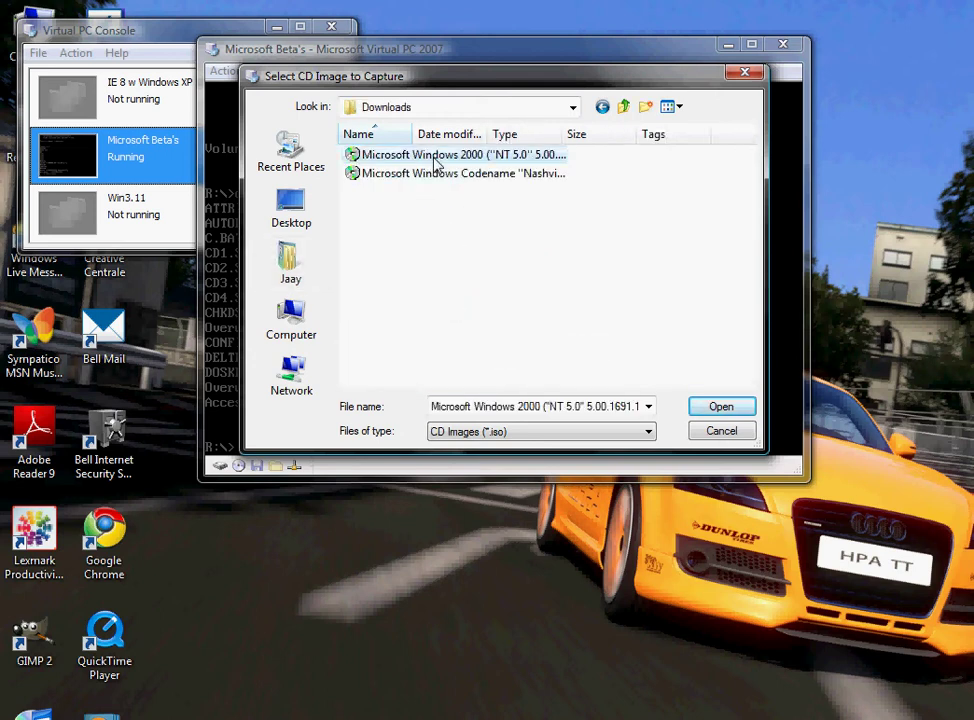
left_click(434, 158)
double_click(434, 158)
Step: List drive R: with dir and change into the I386 folder
type("dir")
key("Return")
type("cd i386")
key("Return")
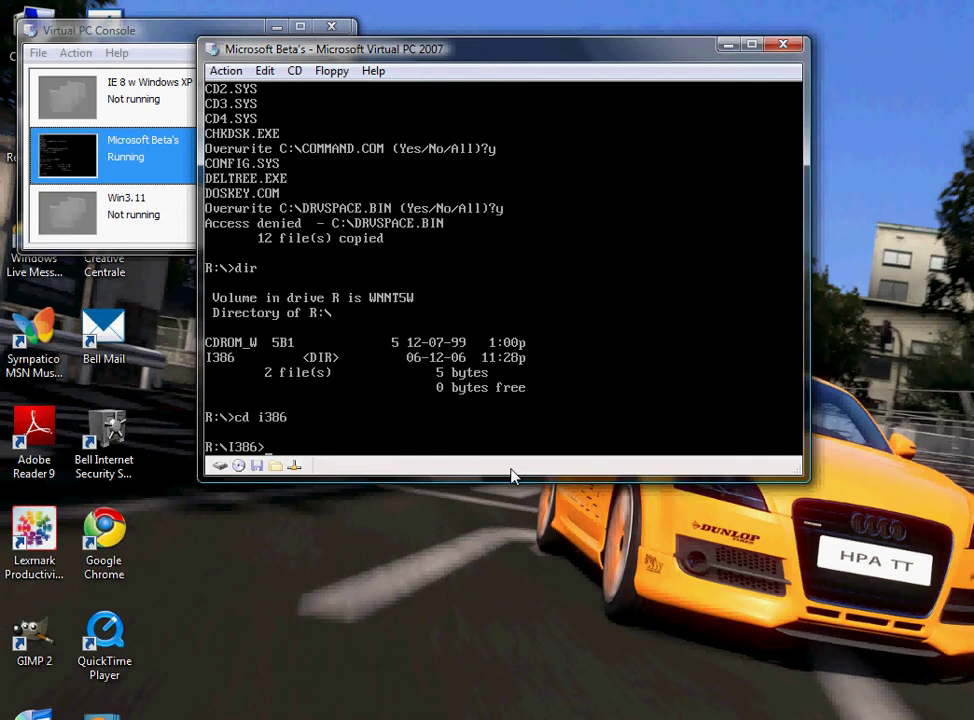
Step: Run winnt /b from R:\I386 and accept R:\I386 as the setup files path
type("winnt /b")
key("Return")
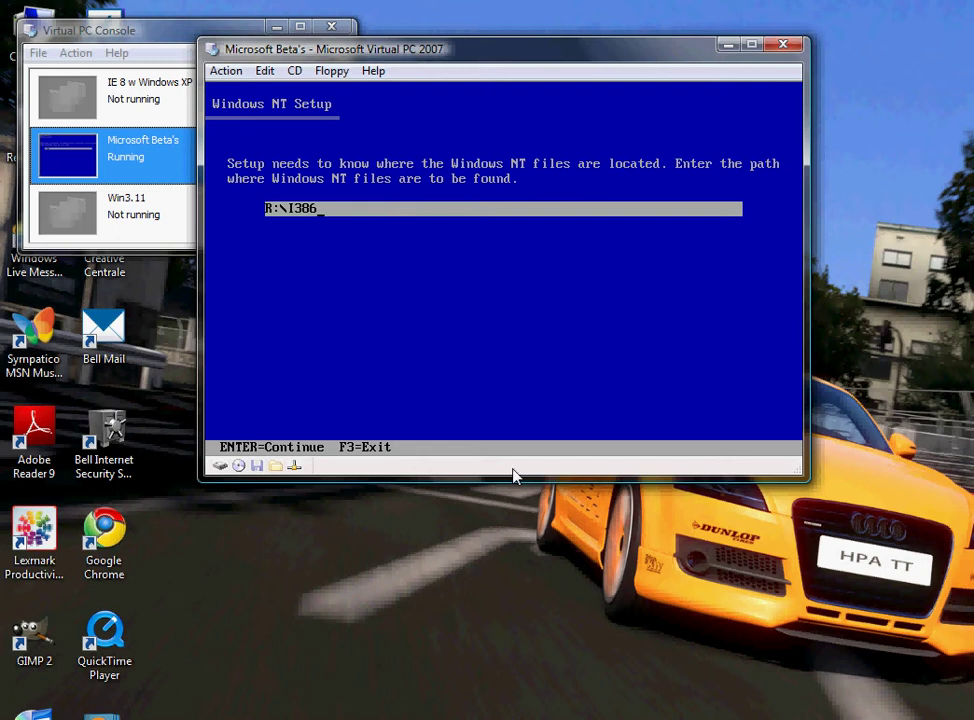
key("Return")
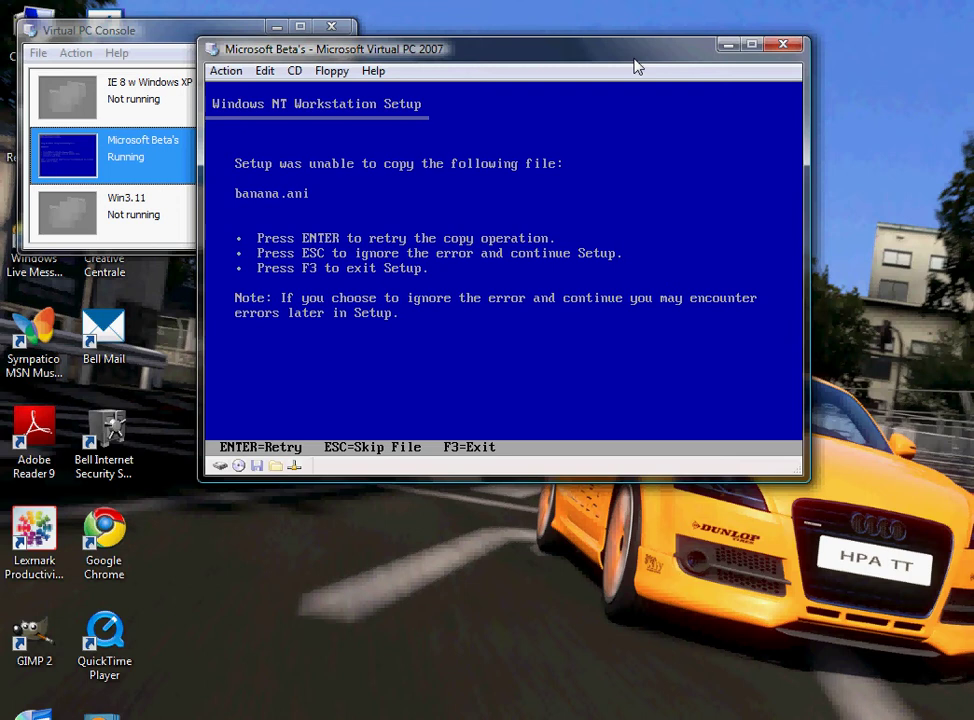
Step: Skip the banana.ani copy error with Esc and X so file copying resumes
key("Escape")
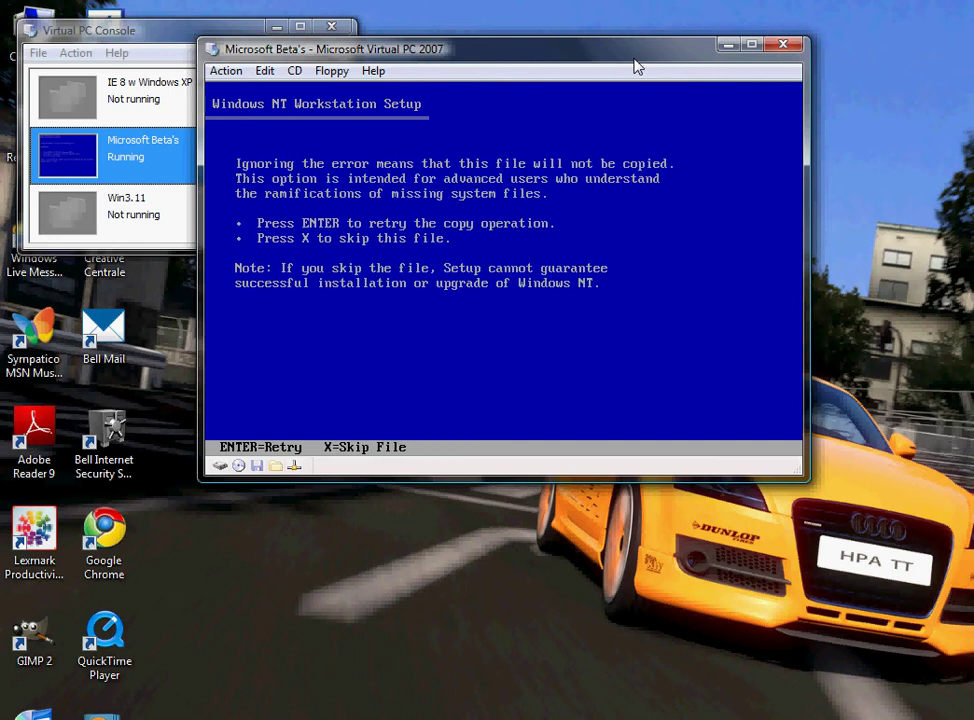
key("x")
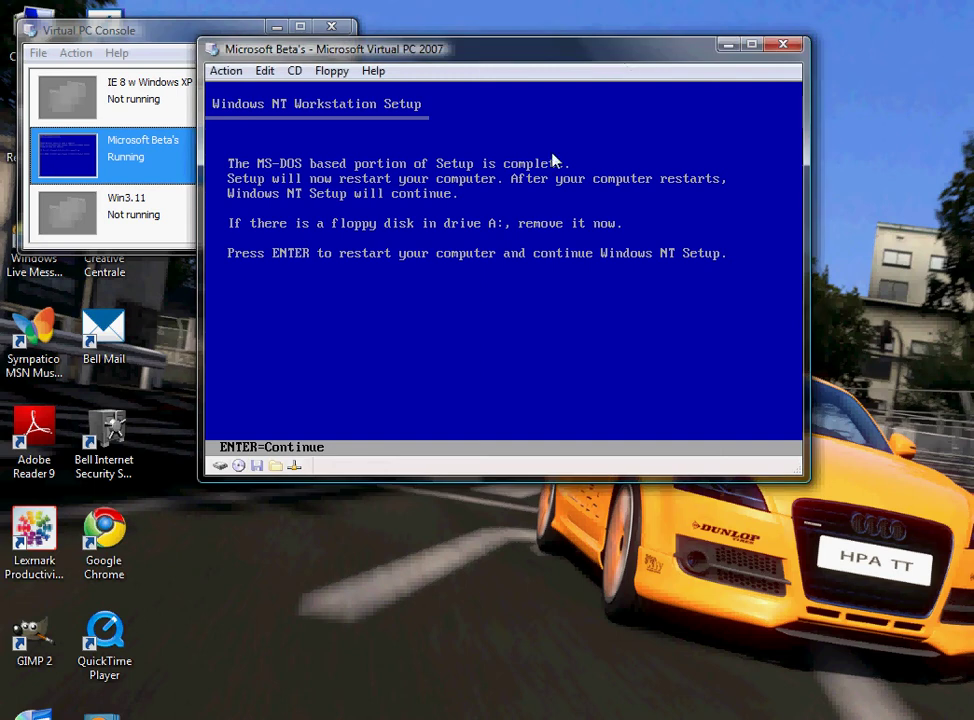
Step: Release the Windows 2000 ISO, restart, and select Windows NT 5.0 Installation/Upgrade in OS Loader
left_click(245, 472)
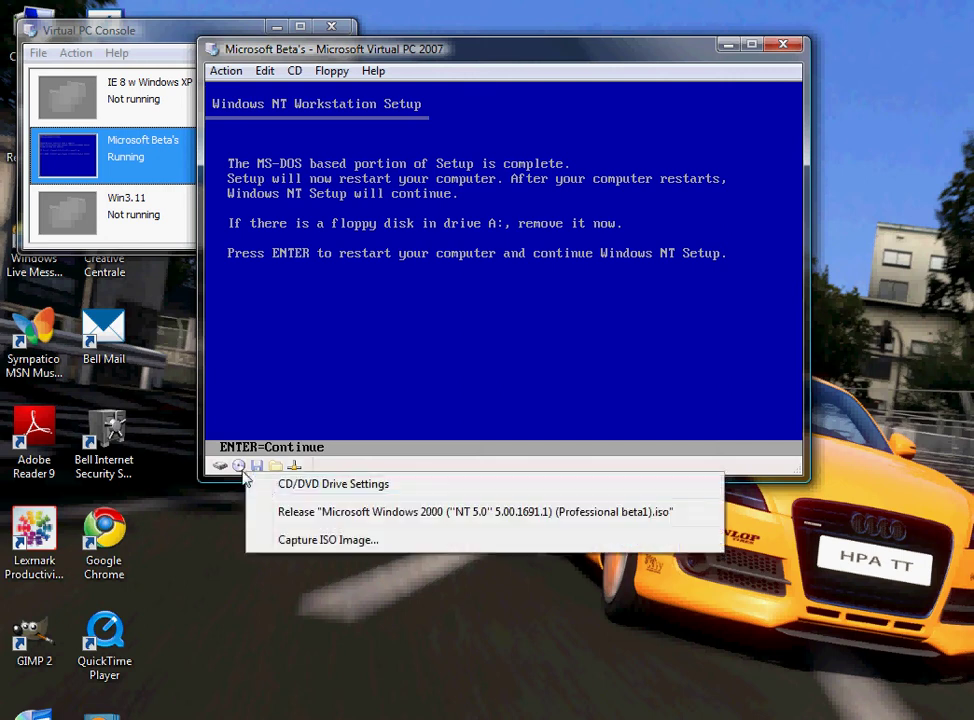
left_click(266, 511)
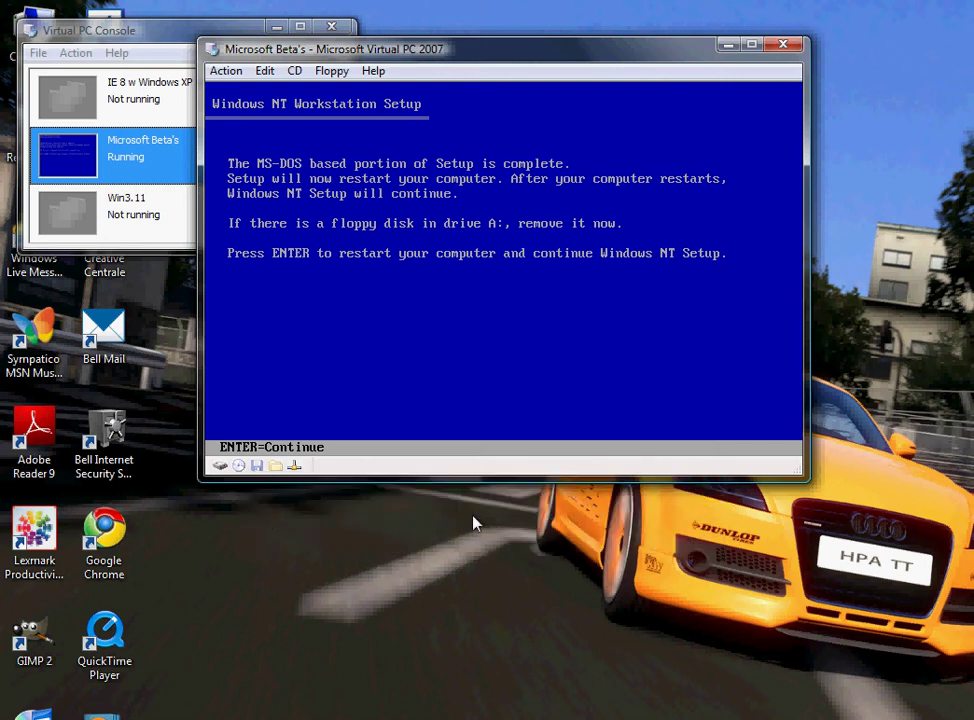
key("Return")
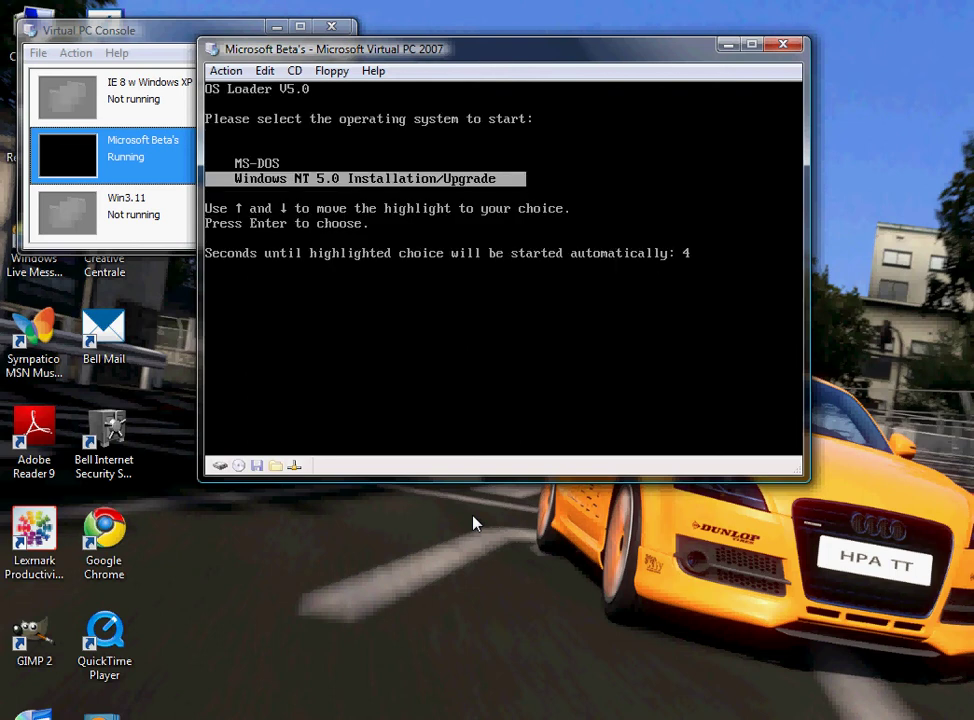
key("Up")
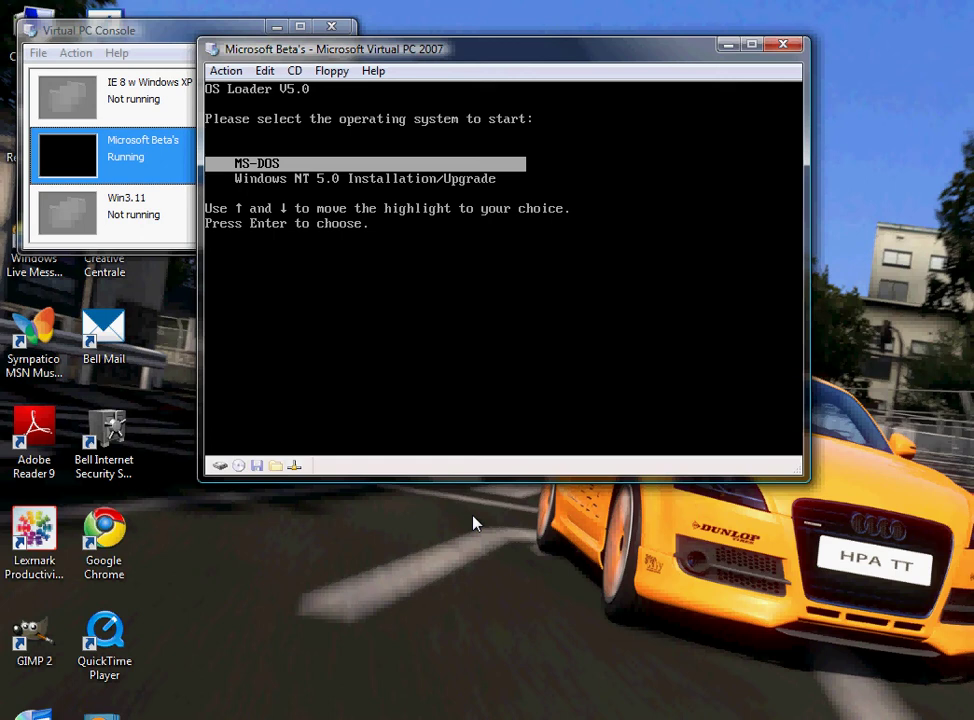
key("Down")
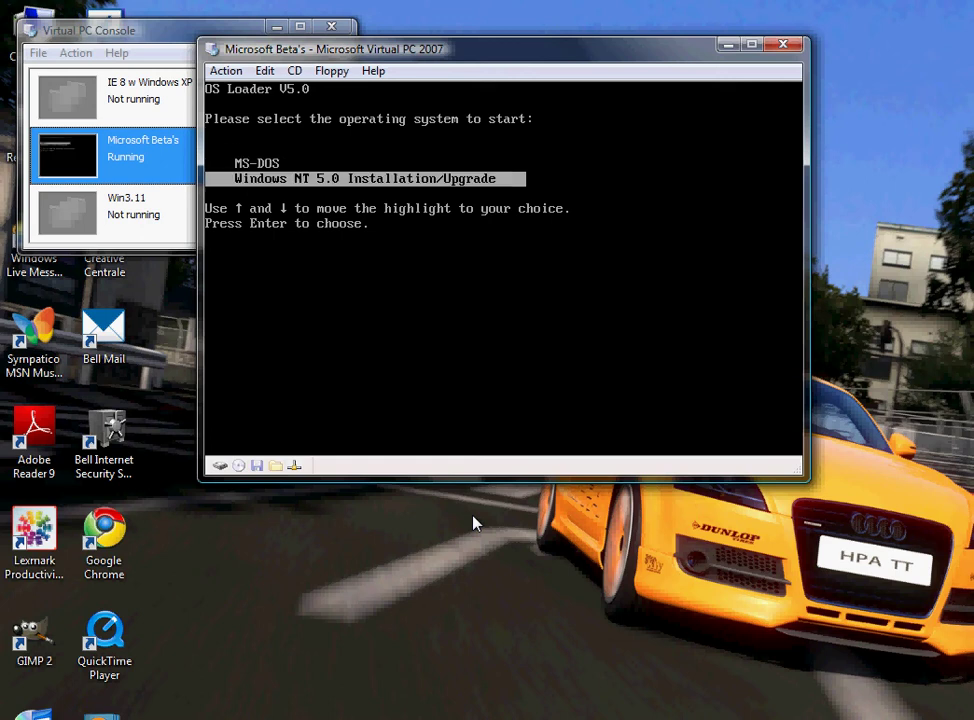
Step: Boot NT 5.0 Installation/Upgrade, acknowledge the beta notice, set up now, and page through the licence
key("Return")
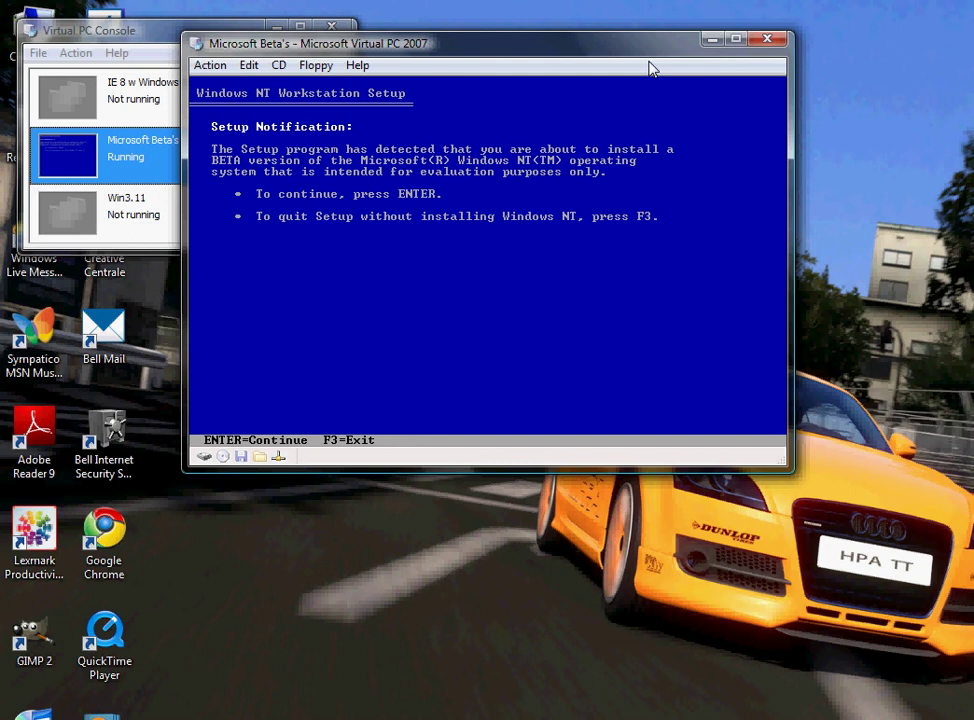
key("Return")
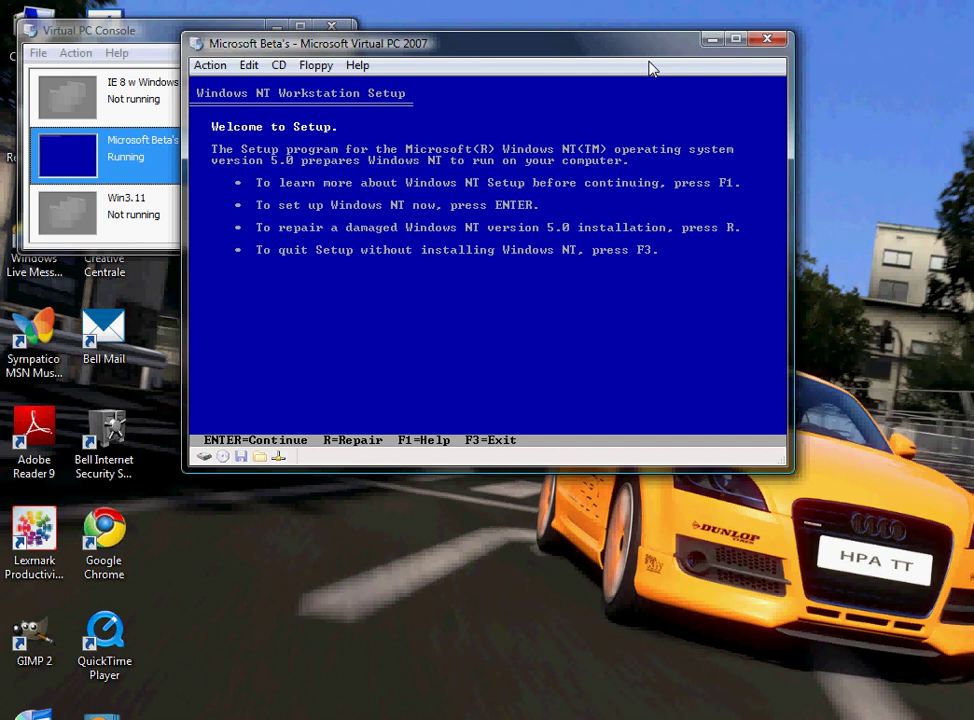
key("Return")
key("Return")
key("Page_Down")
key("Page_Down")
key("Page_Down")
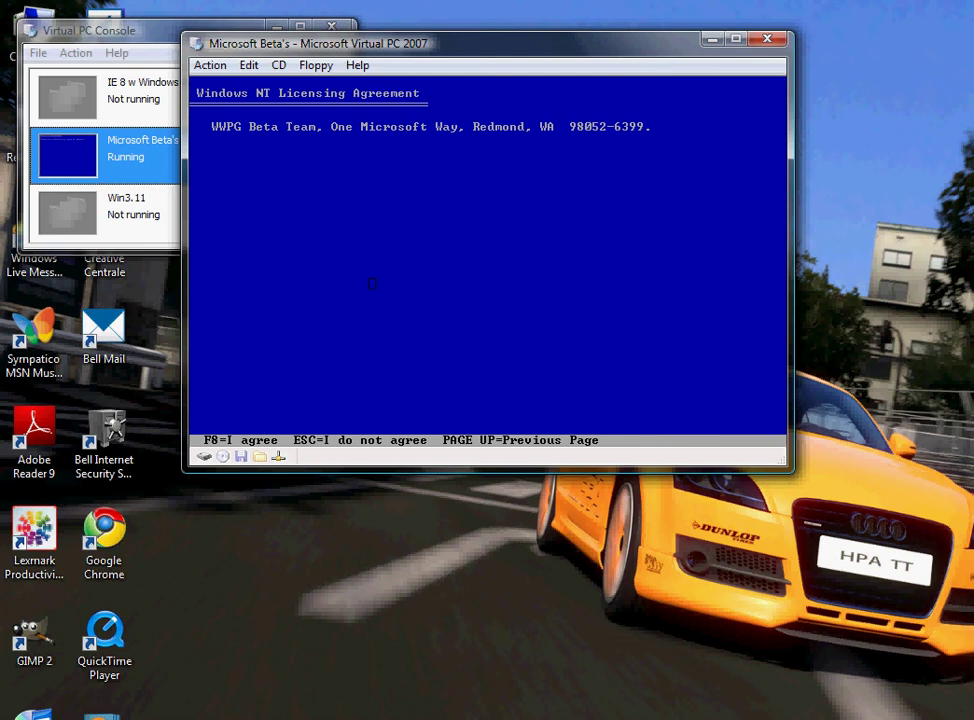
Step: Agree to the licence with F8, accept the hardware list, and pick the C: partition
key("F8")
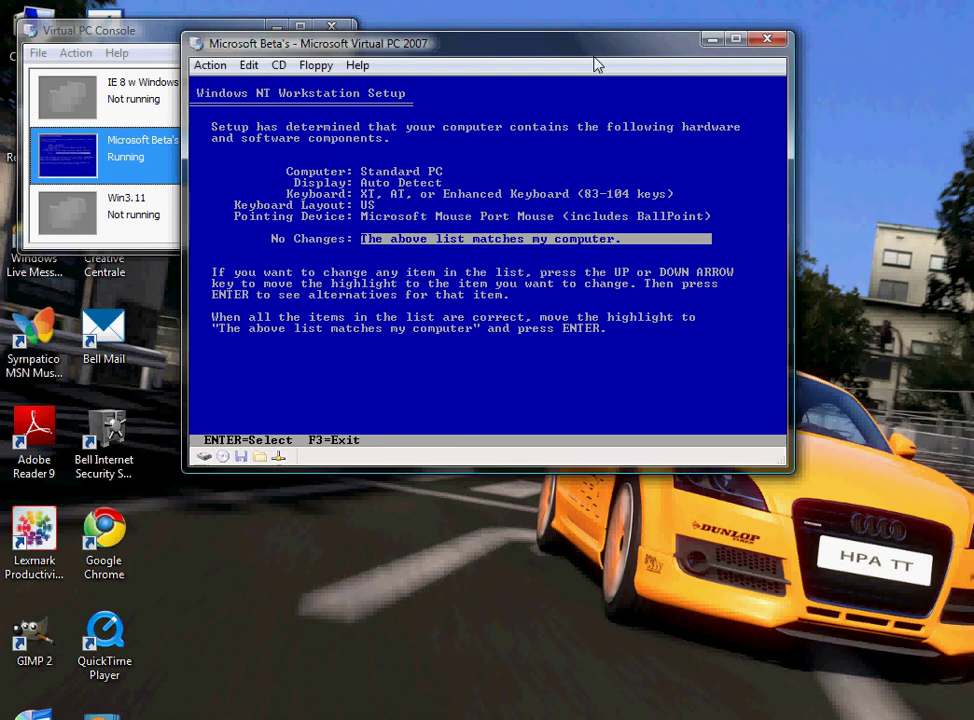
key("Return")
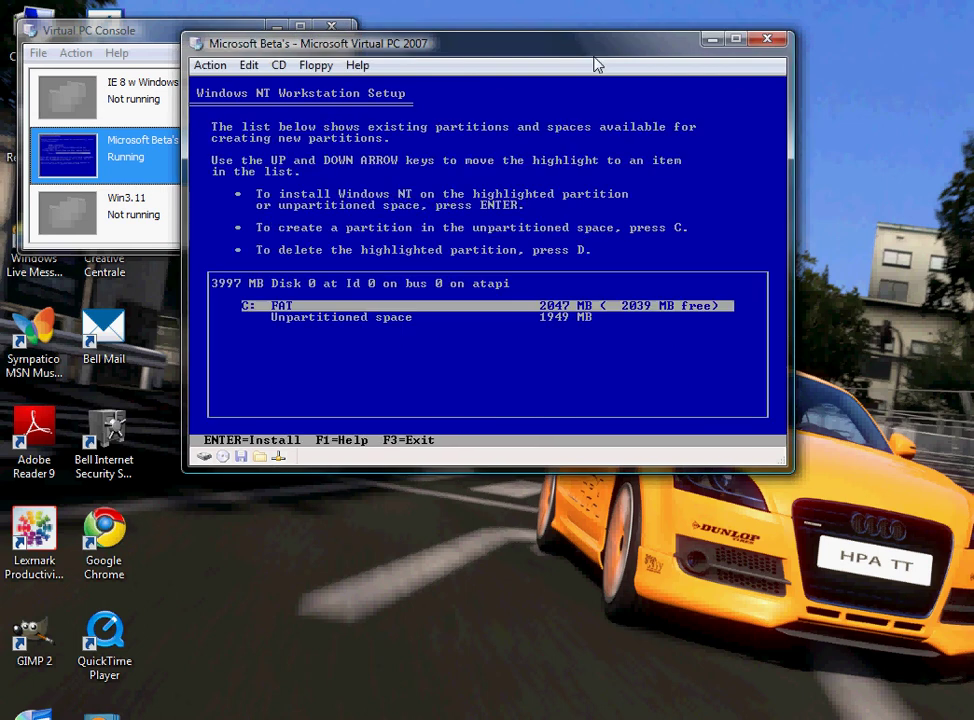
key("Return")
Step: Convert C: to NTFS, install into \WINNT, and continue past the disk examination
key("Up")
key("Return")
key("c")
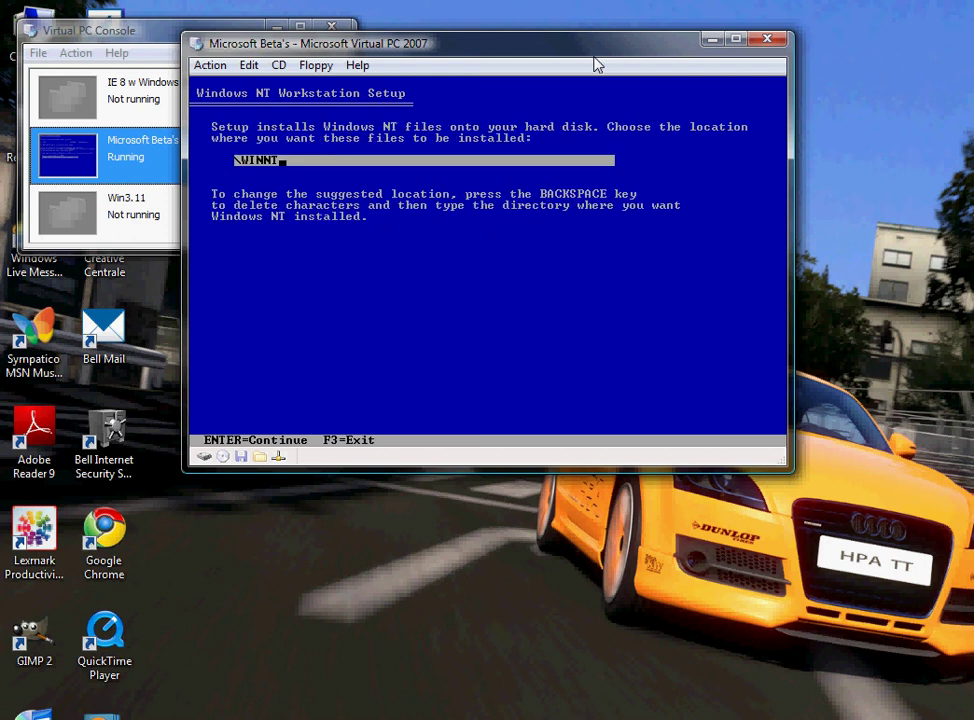
key("Return")
key("Escape")
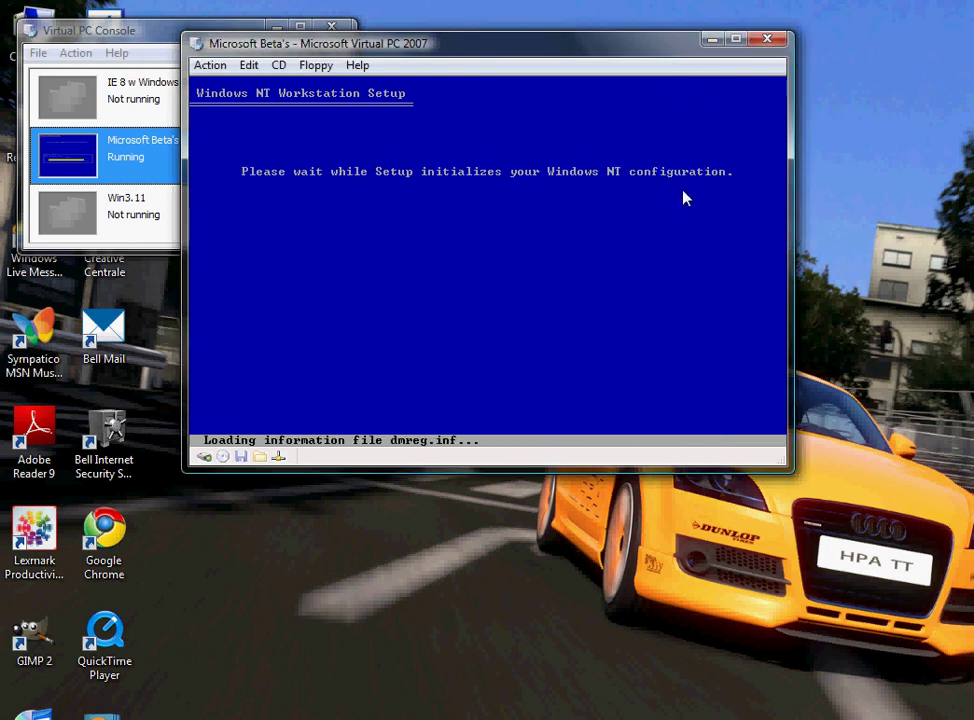
Step: Confirm the text-mode setup completion screen to reboot the VM into graphical Windows NT Setup
key("Return")
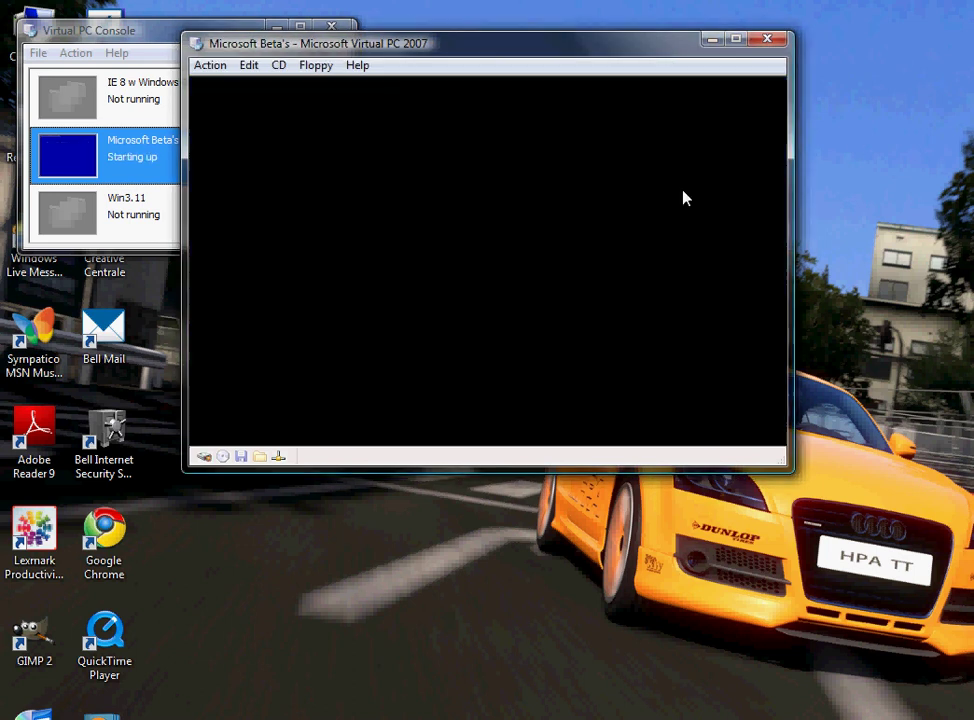